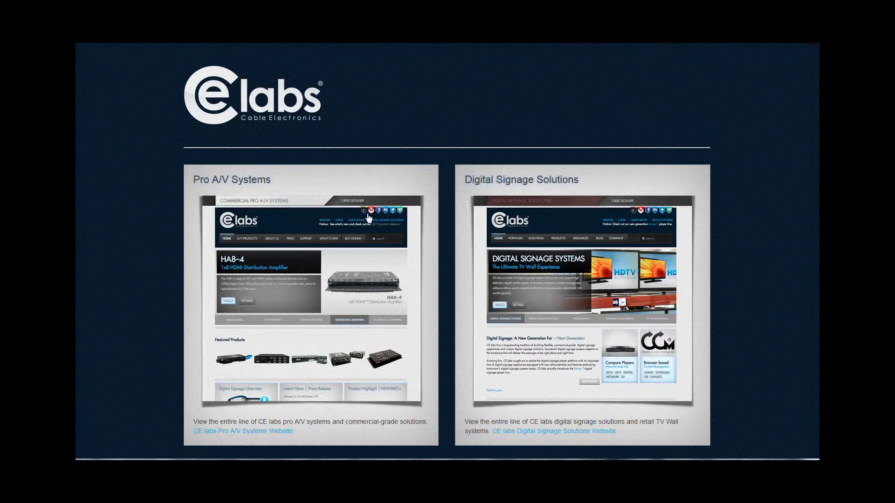
Step: From the Digital Signage site's Resources menu, download and save QSProDesigner7X_v1064_full.exe.zip
click(571, 209)
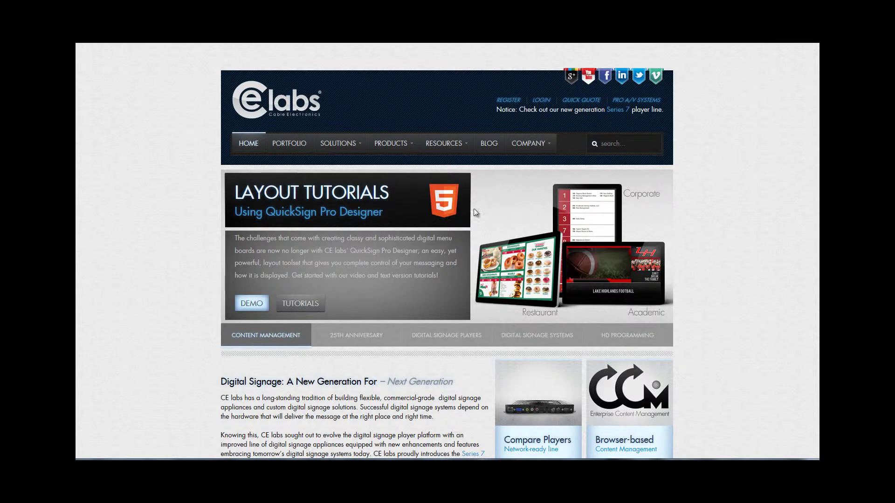
mouse_move(443, 143)
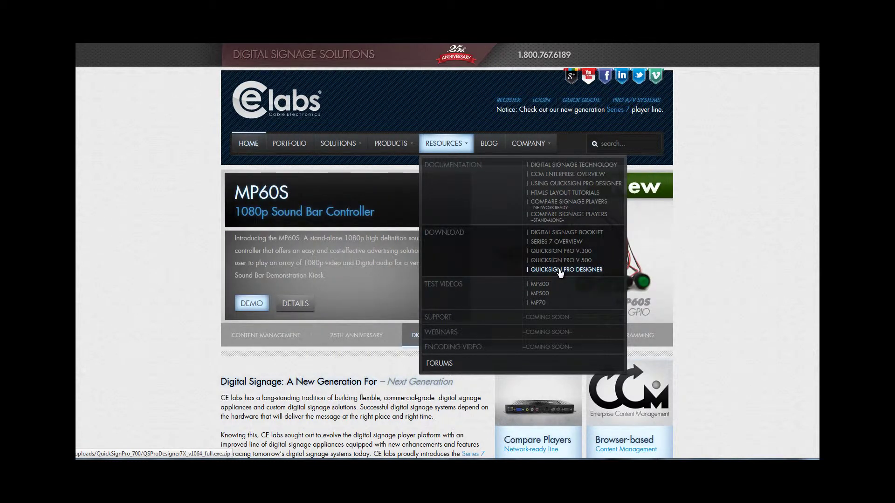
click(560, 271)
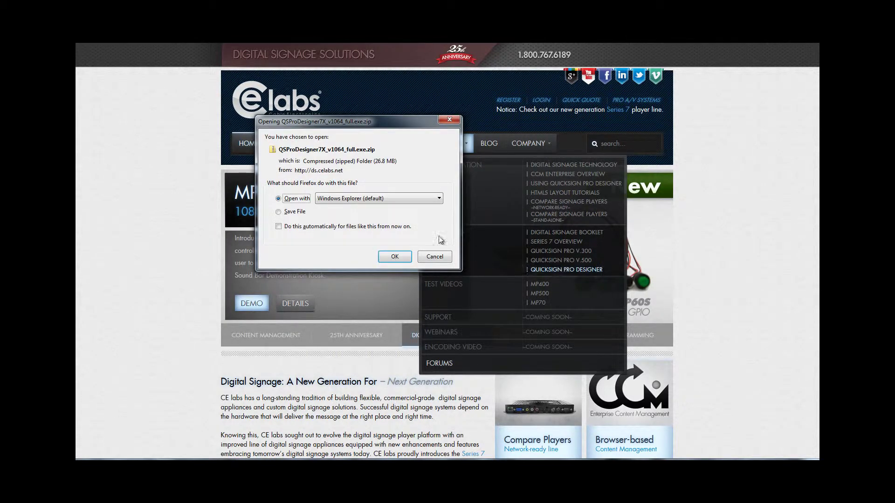
click(299, 213)
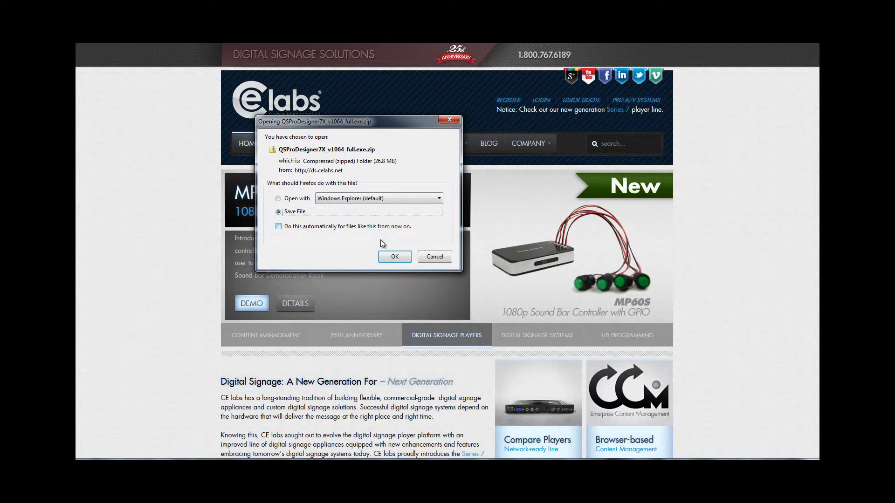
click(395, 256)
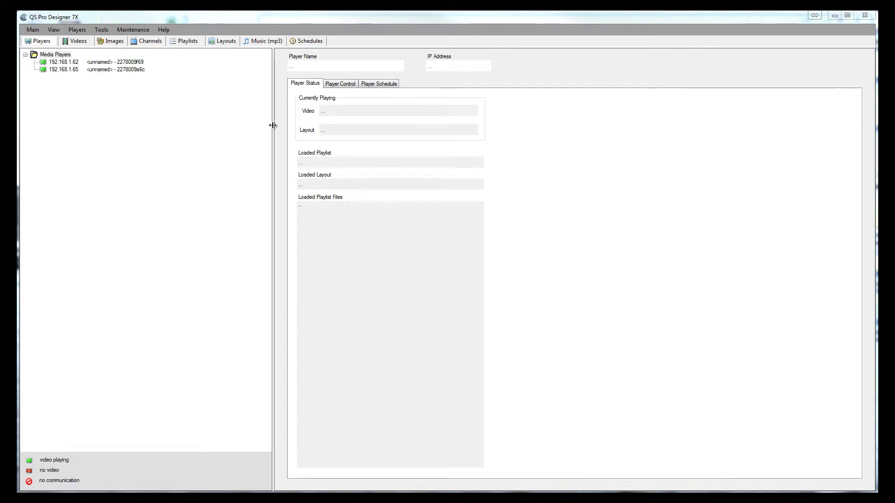
Step: Replace the 192.168.1.65 player's 'unnamed' placeholder with a new player name
drag(273, 125, 177, 117)
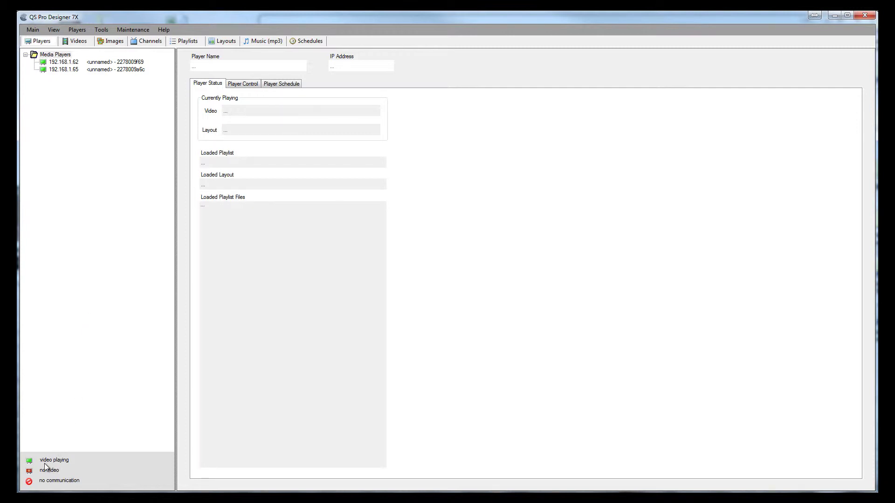
click(103, 68)
right_click(103, 67)
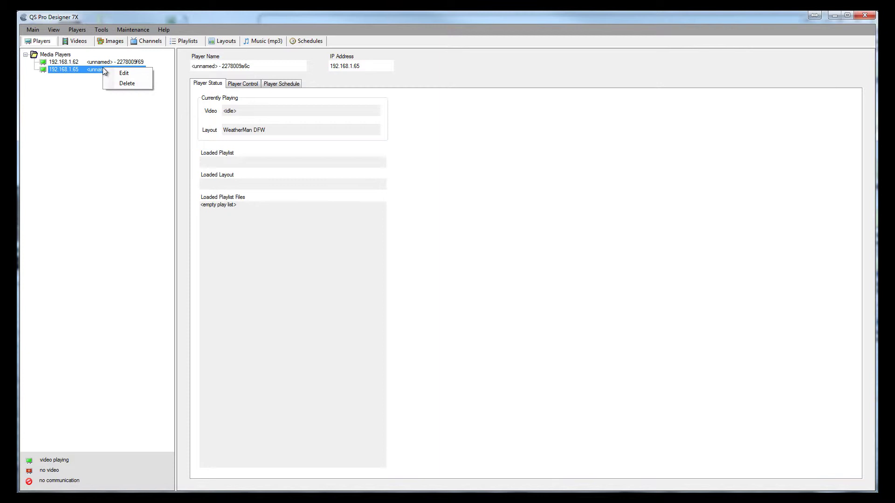
click(116, 72)
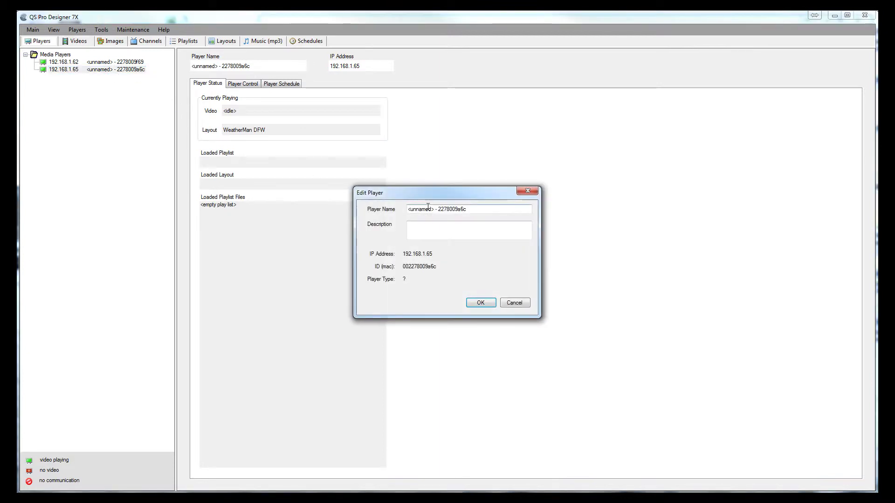
drag(429, 210, 412, 210)
text(Mike)
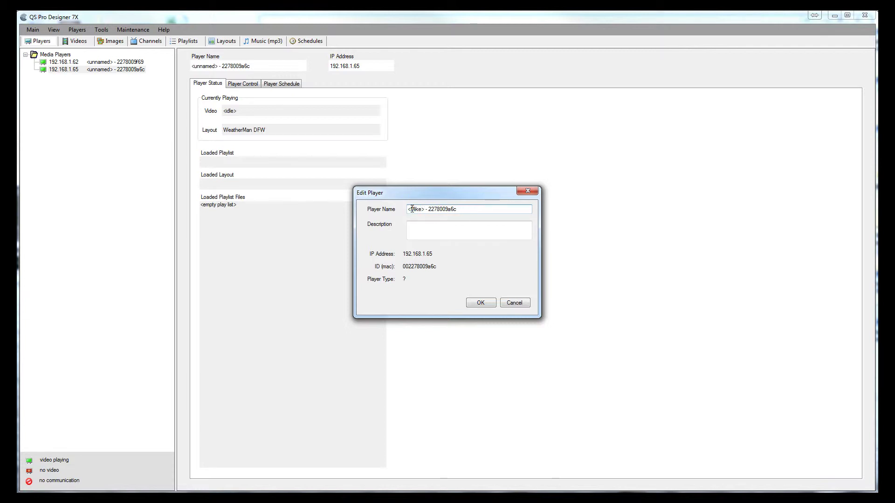
click(483, 303)
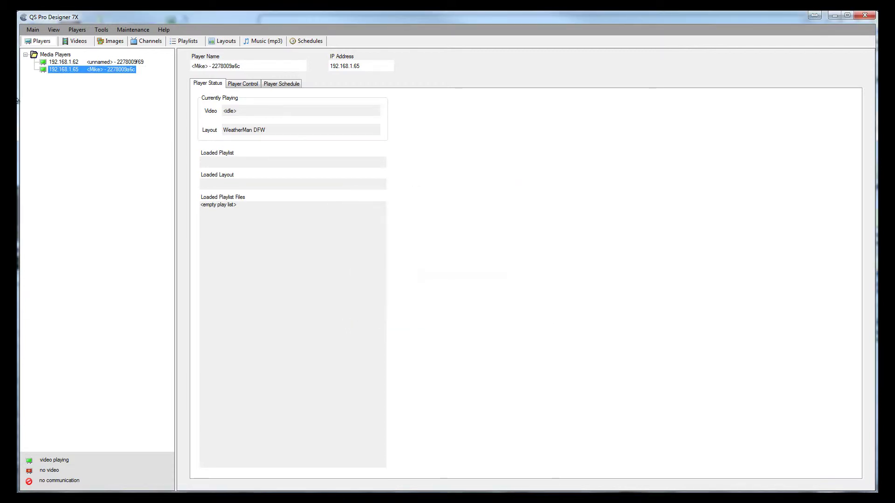
click(57, 30)
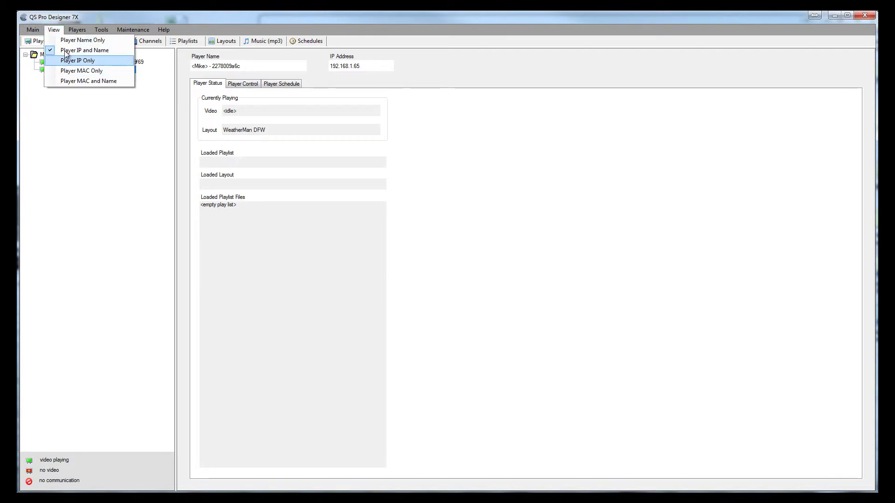
click(67, 121)
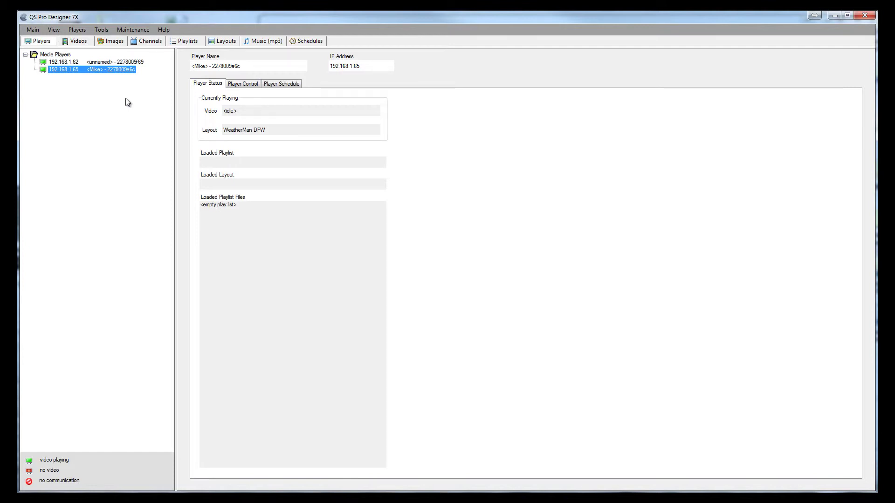
Step: Sync the 192.168.1.65 player's clock using Use Computer Time Now in Set Player Time
click(102, 30)
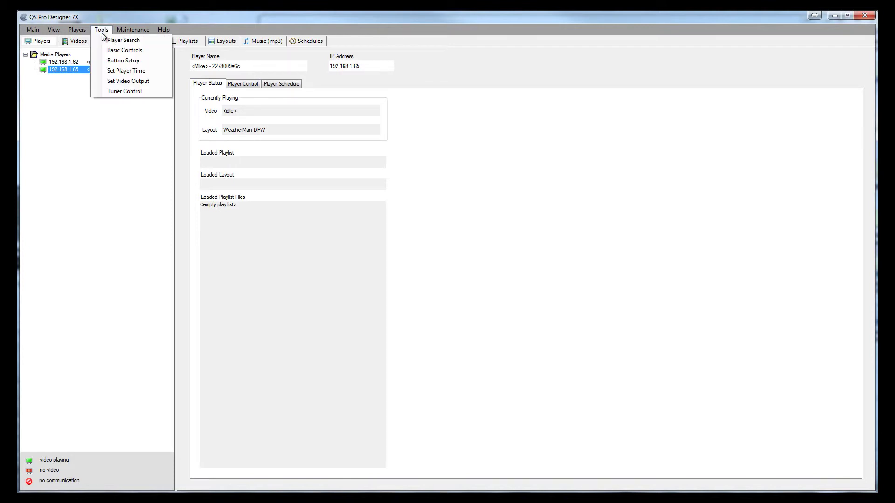
click(110, 72)
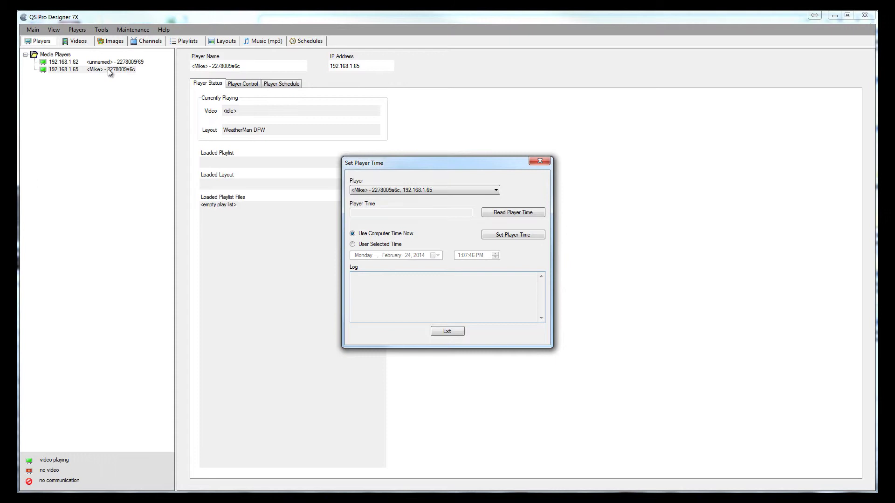
click(454, 193)
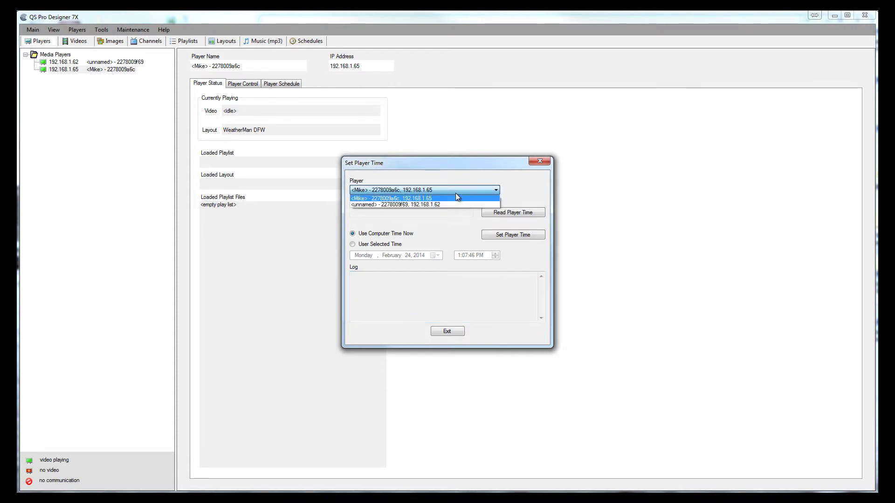
click(455, 193)
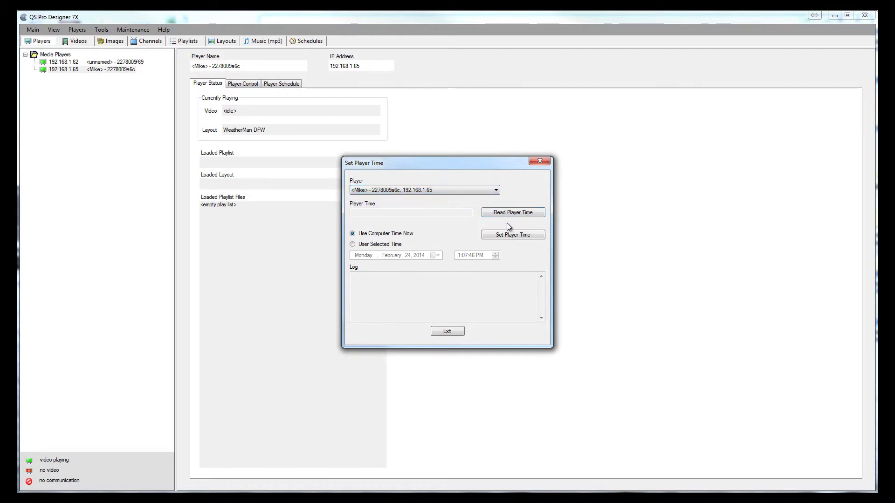
click(391, 244)
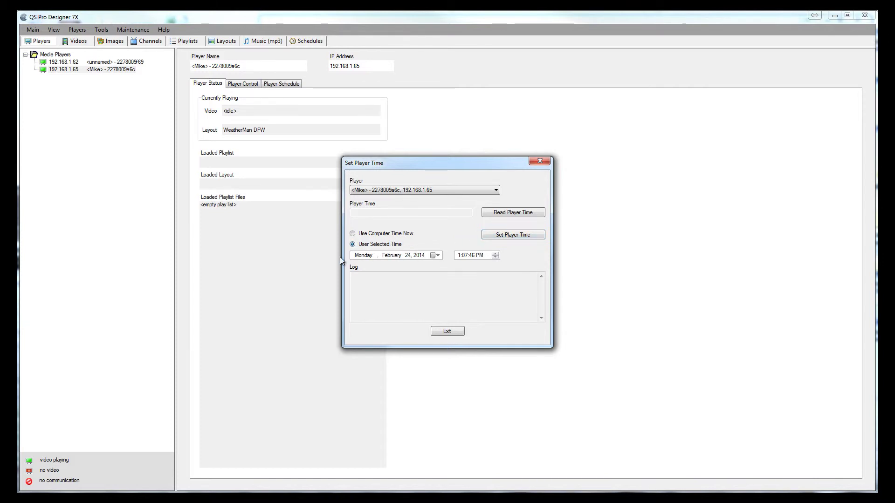
click(359, 237)
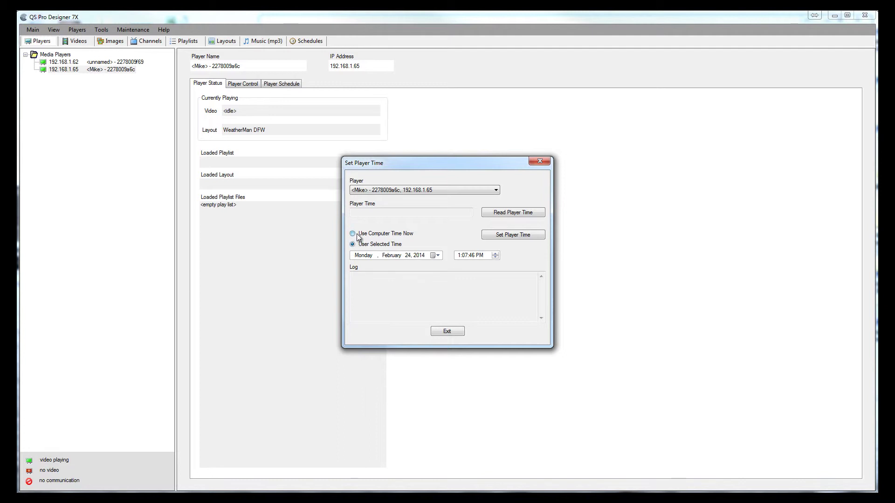
click(507, 238)
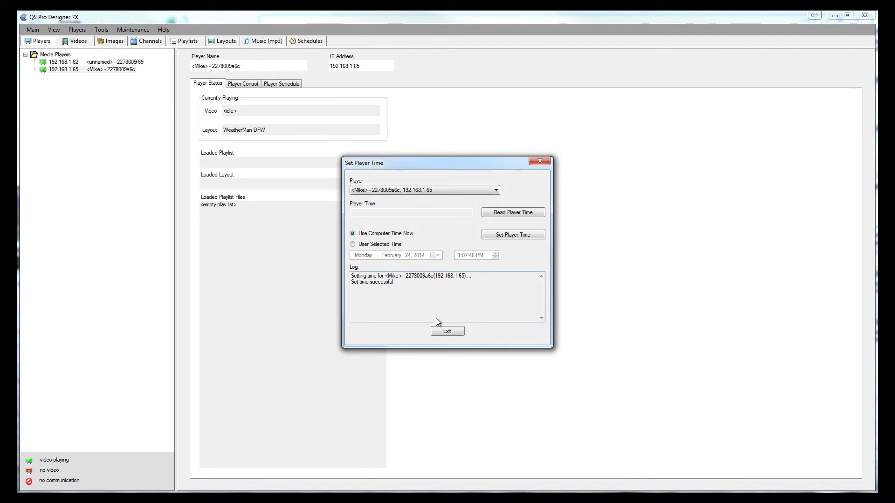
click(448, 331)
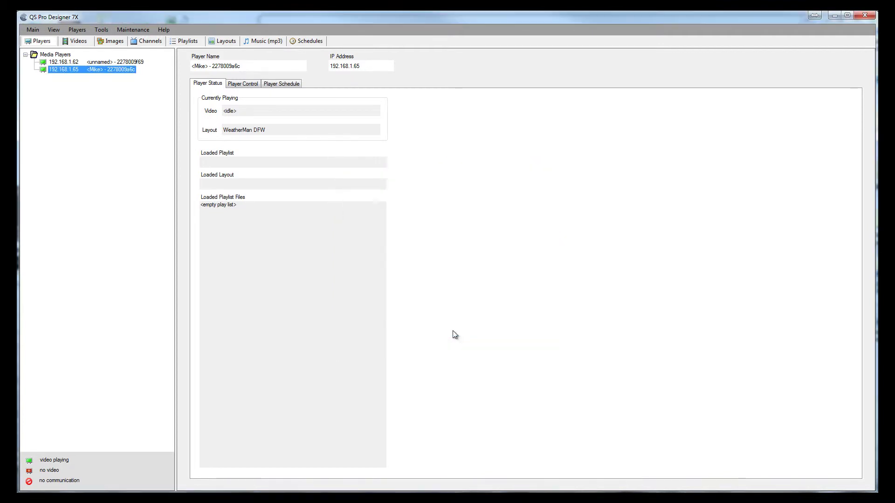
click(106, 29)
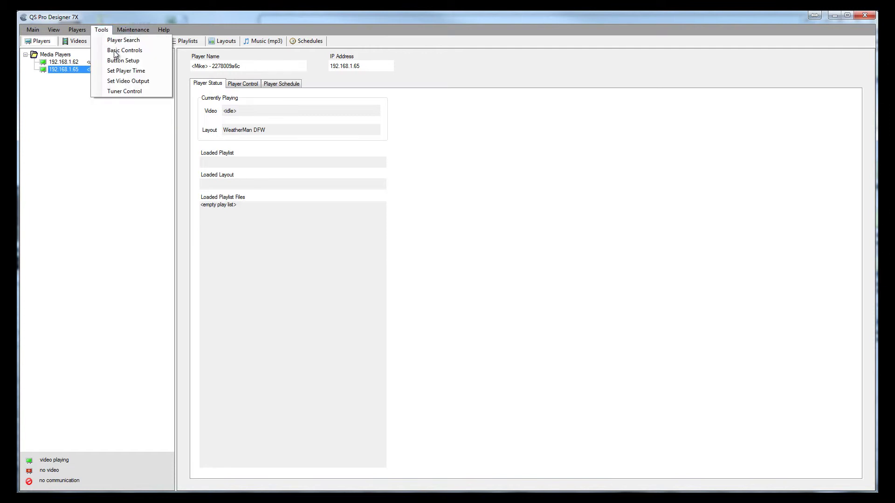
click(130, 82)
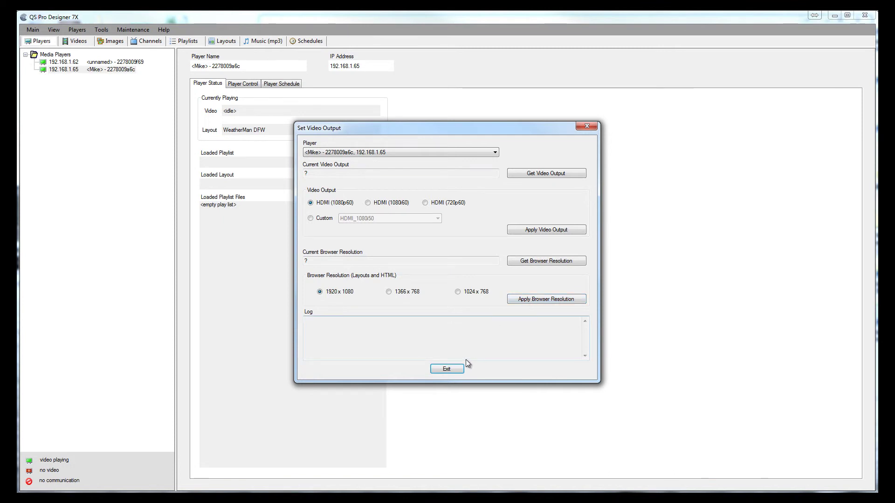
click(458, 369)
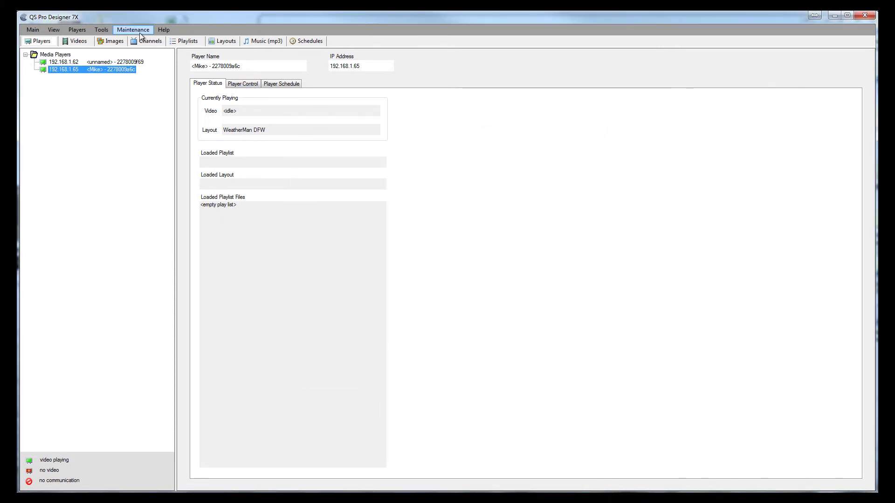
Step: Check the player application manager for updates, confirming version 117 is current
click(101, 31)
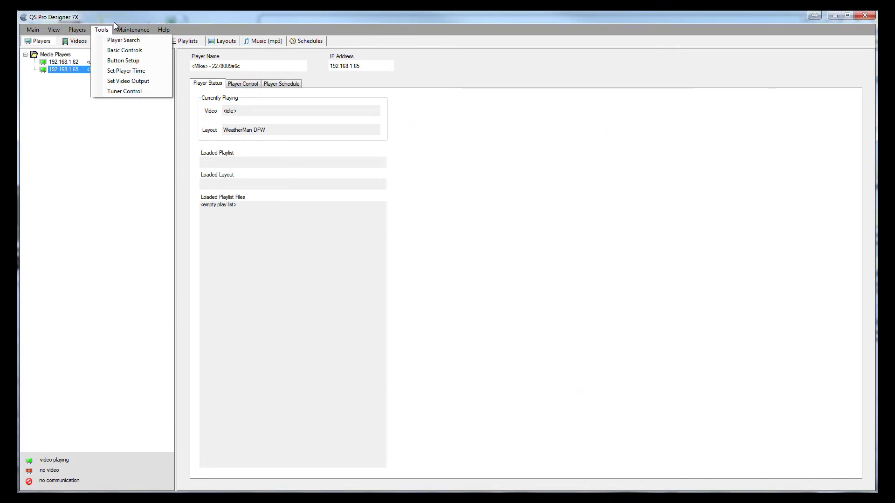
click(133, 30)
click(133, 31)
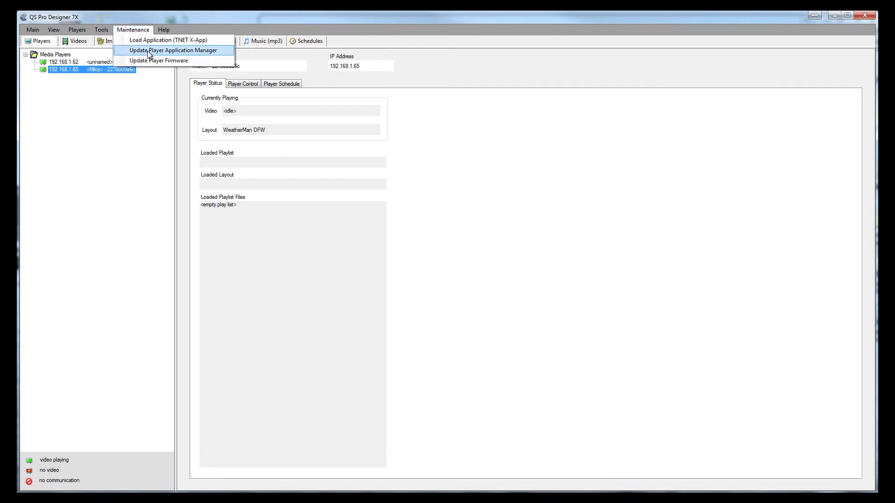
click(147, 50)
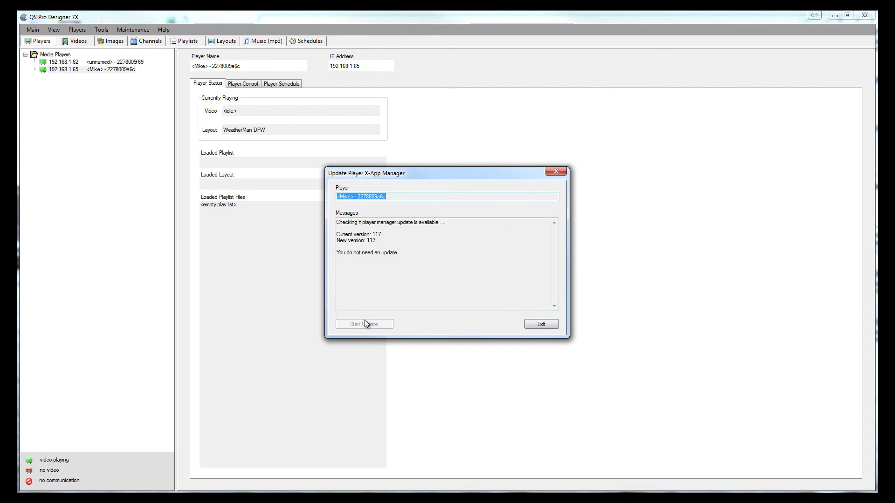
click(542, 324)
Step: Check the player firmware for updates, confirming 1.2.46 needs none
click(145, 31)
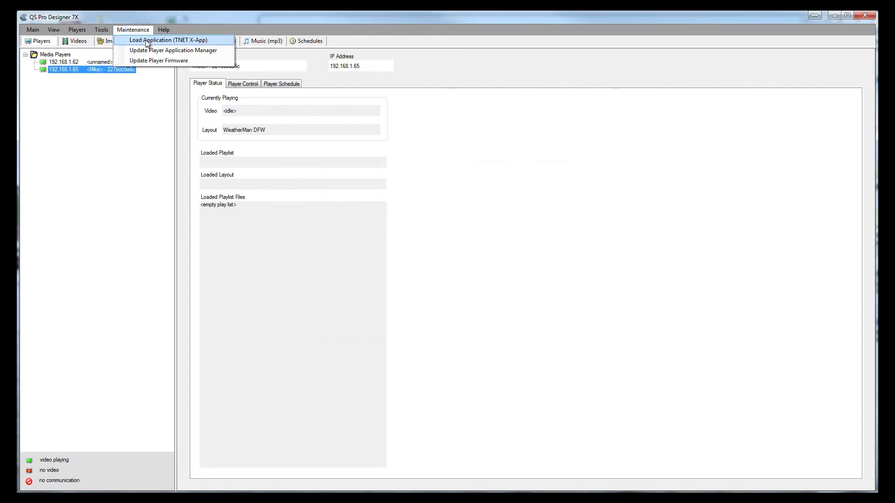
click(154, 60)
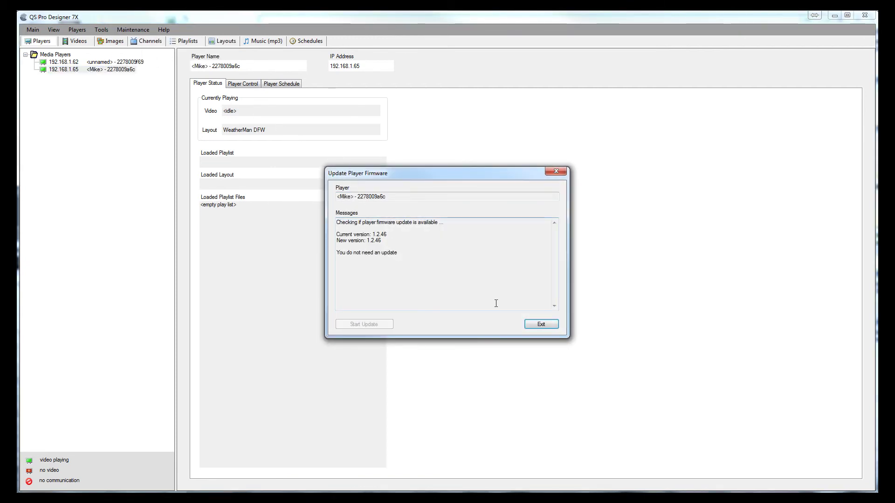
click(542, 324)
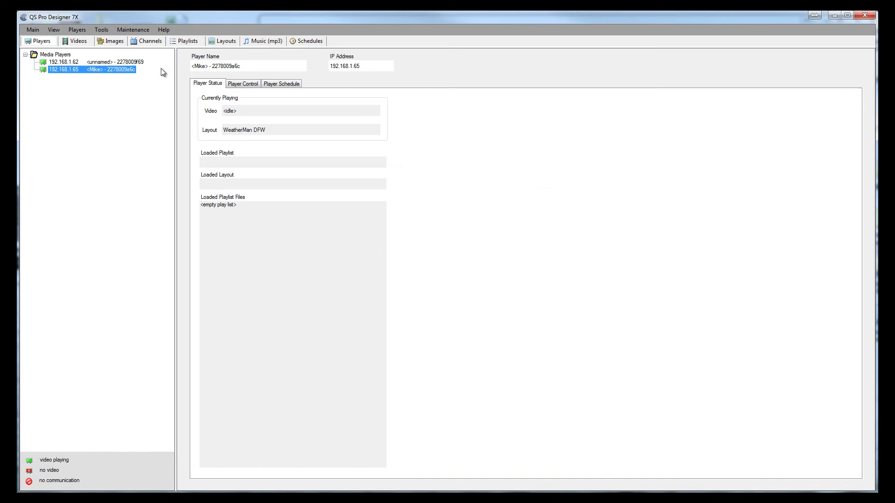
click(135, 33)
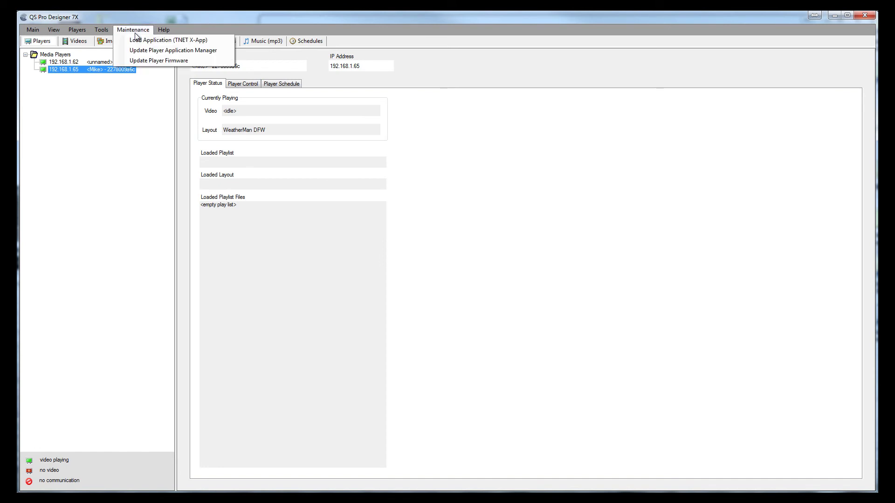
click(156, 151)
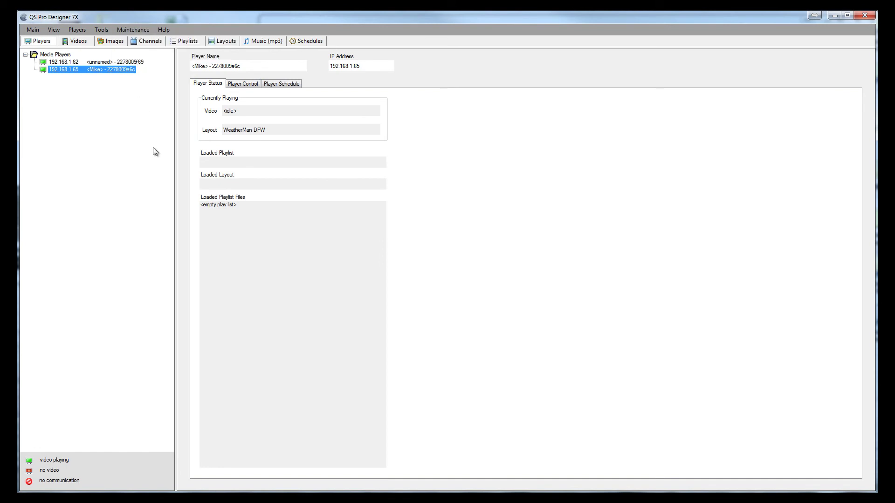